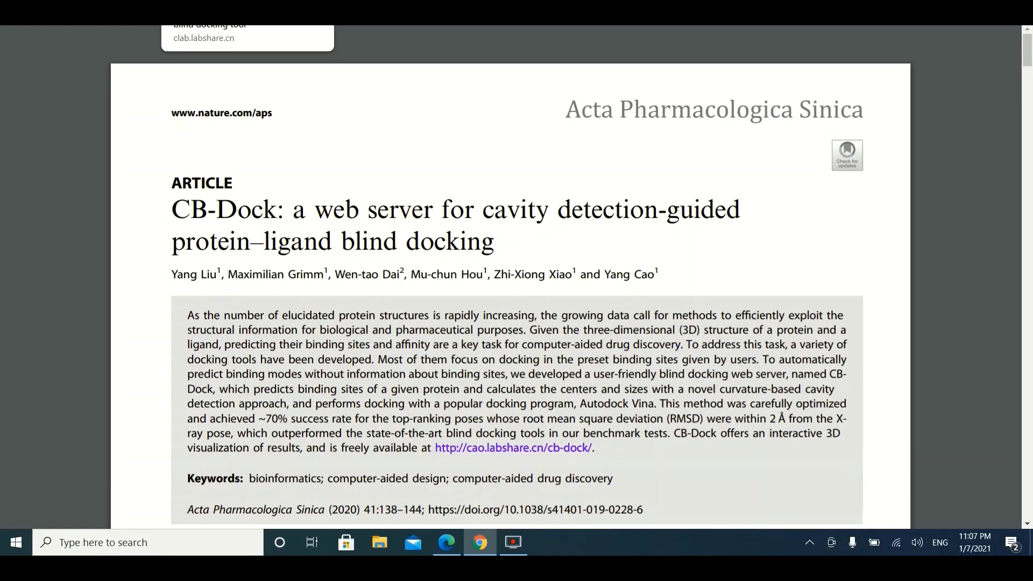
Switch from the Acta Pharmacologica Sinica PDF to the CB-Dock web server tab in Chrome.
left_click(215, 14)
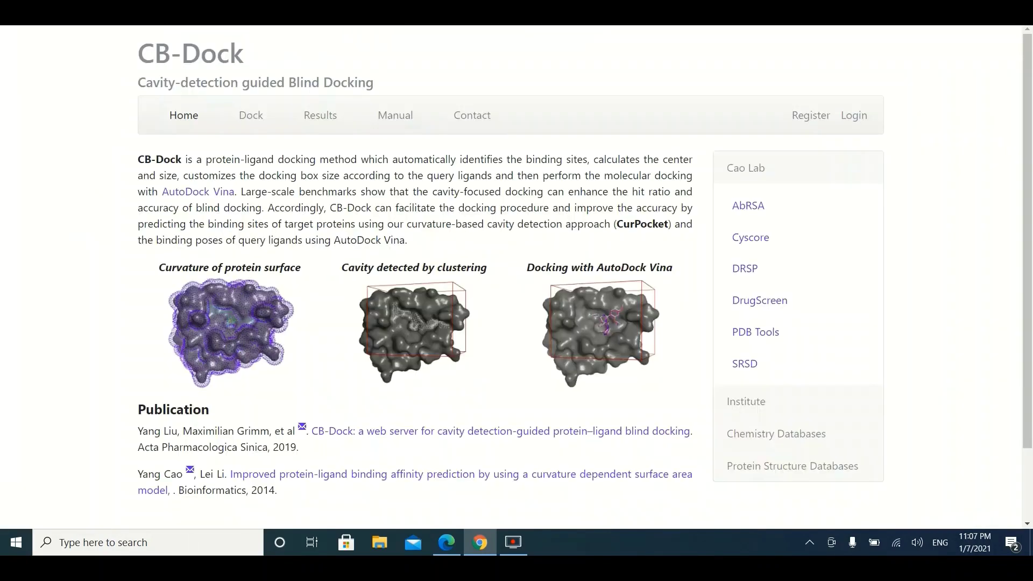
Go to CB-Dock's Dock page, which has empty protein and ligand file fields.
left_click(258, 118)
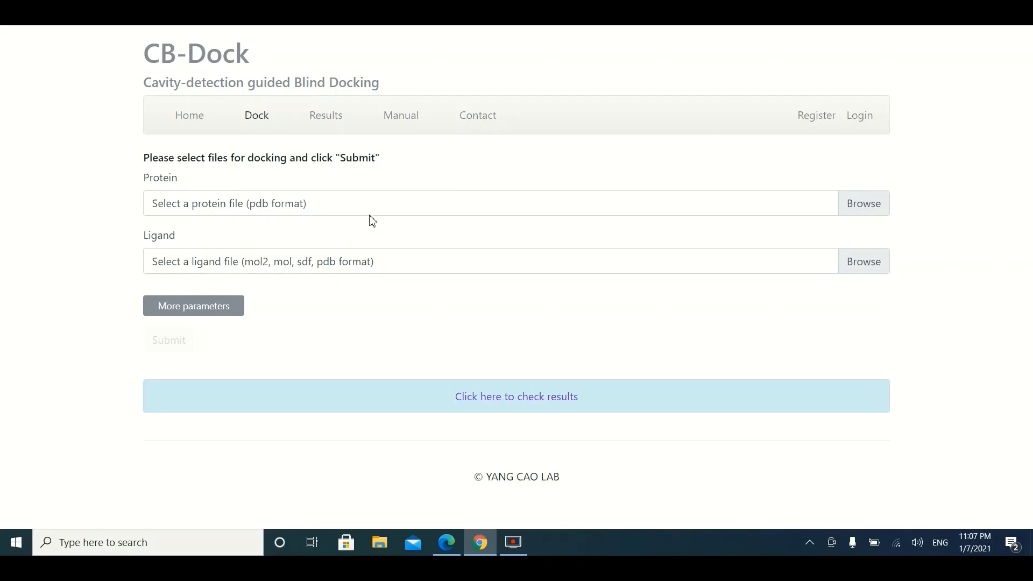
Upload Internal_control.pdb as the protein and ESD-1.sdf as the ligand, and show More parameters.
left_click(868, 205)
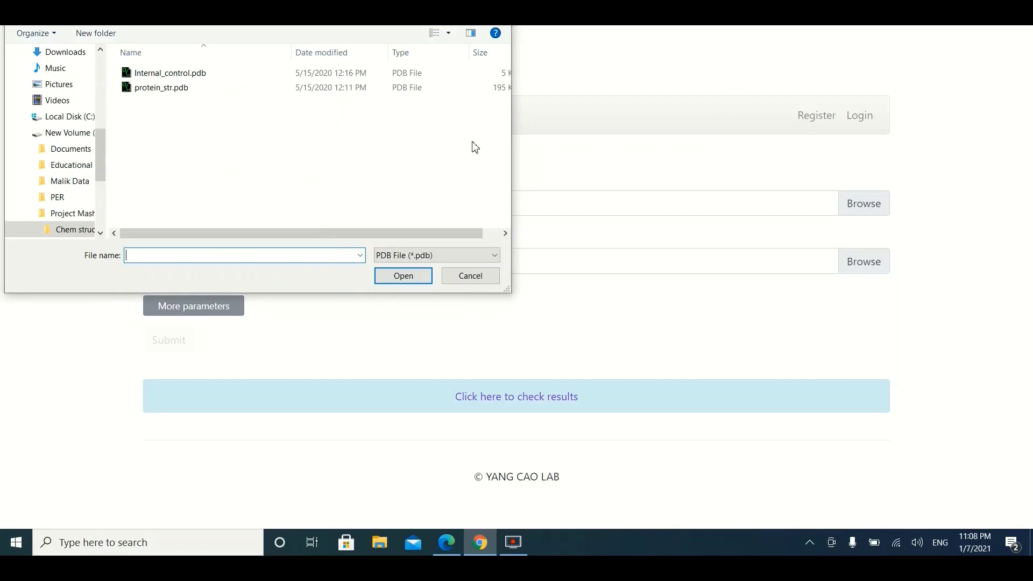
double_click(190, 73)
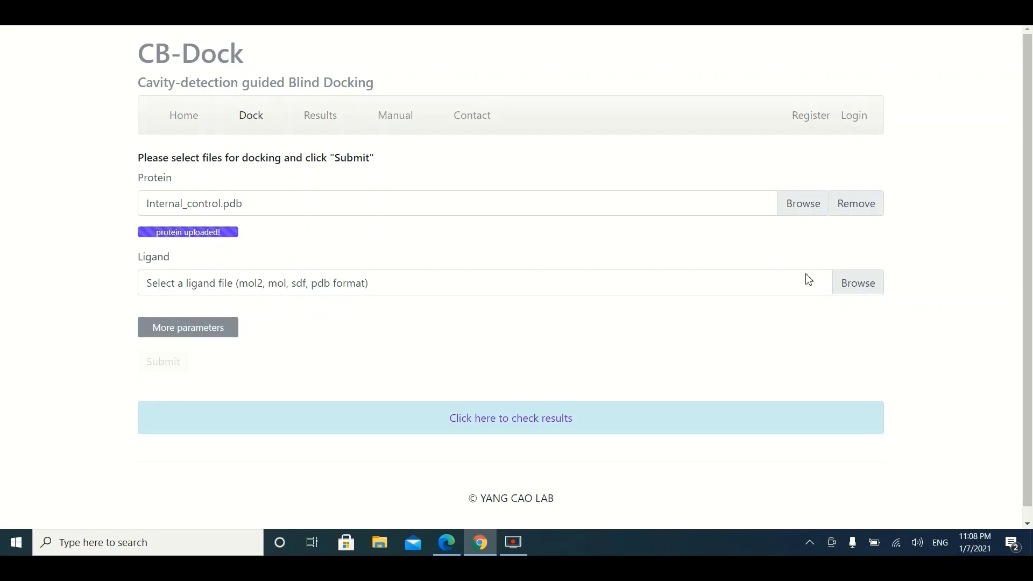
left_click(862, 291)
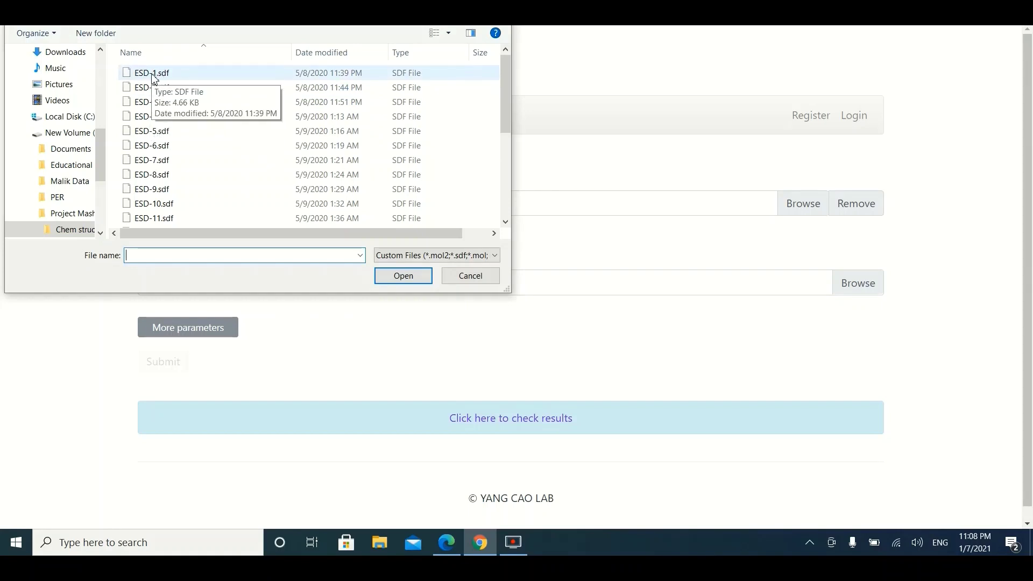
double_click(157, 74)
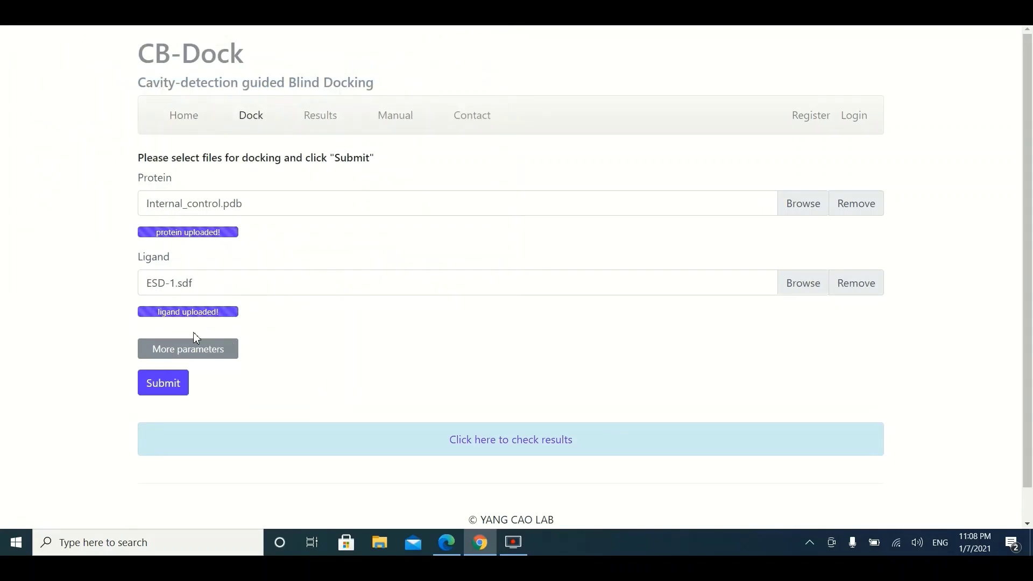
left_click(208, 356)
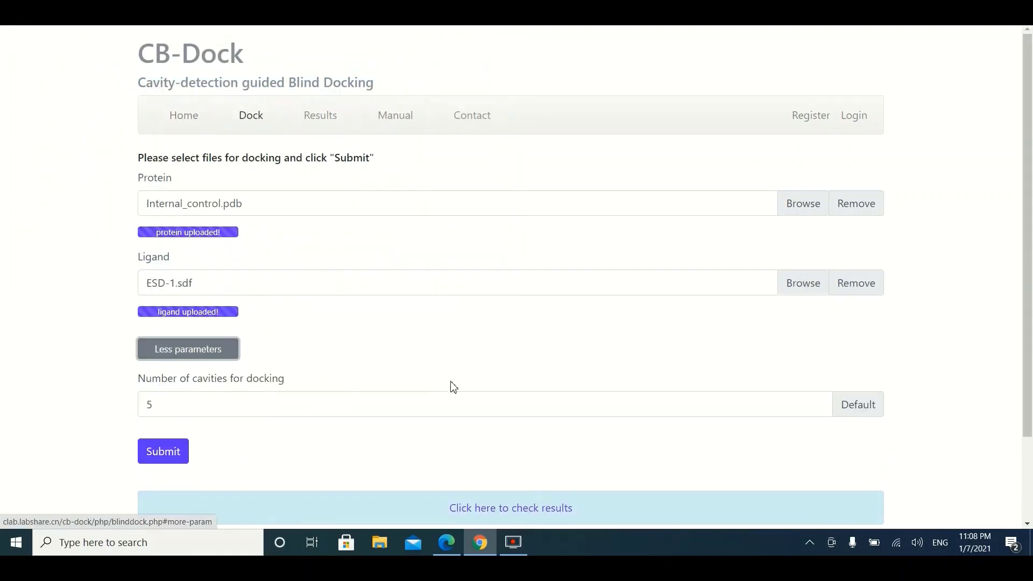
left_click(188, 407)
key("BackSpace")
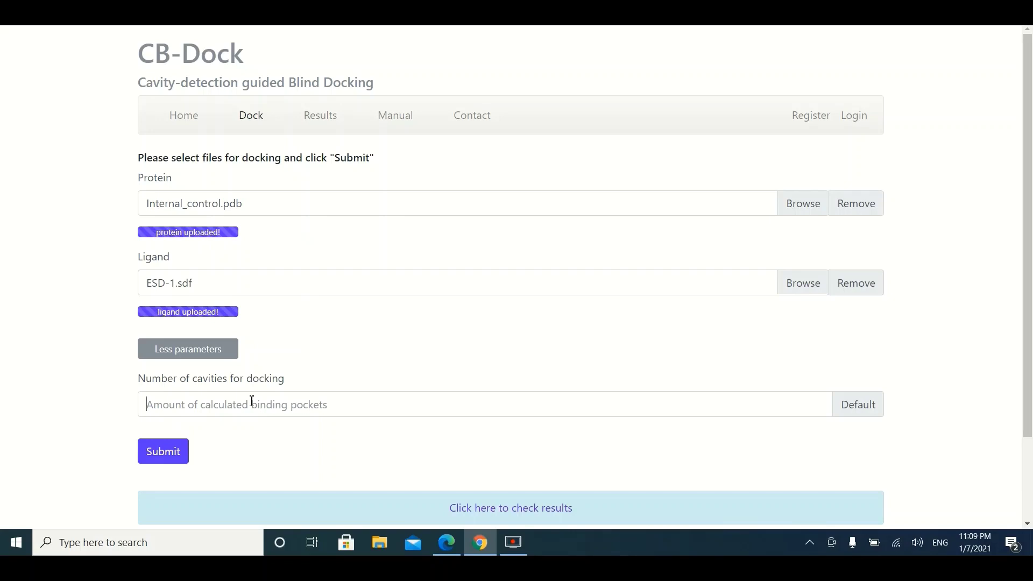
type("5")
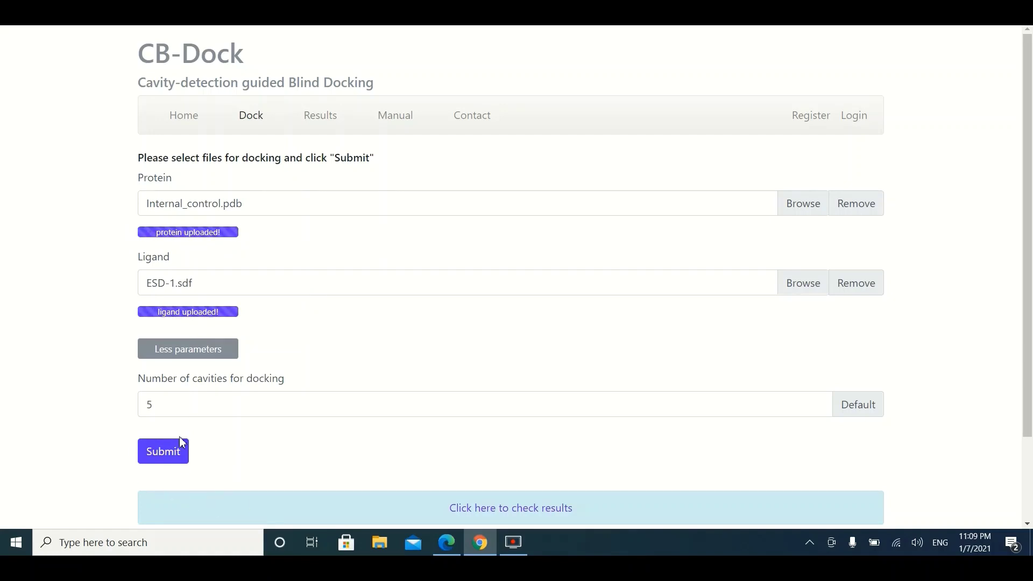
Submit the docking job and view the results, five ESD-1 binding modes scoring -9.3 to -6.2.
left_click(174, 464)
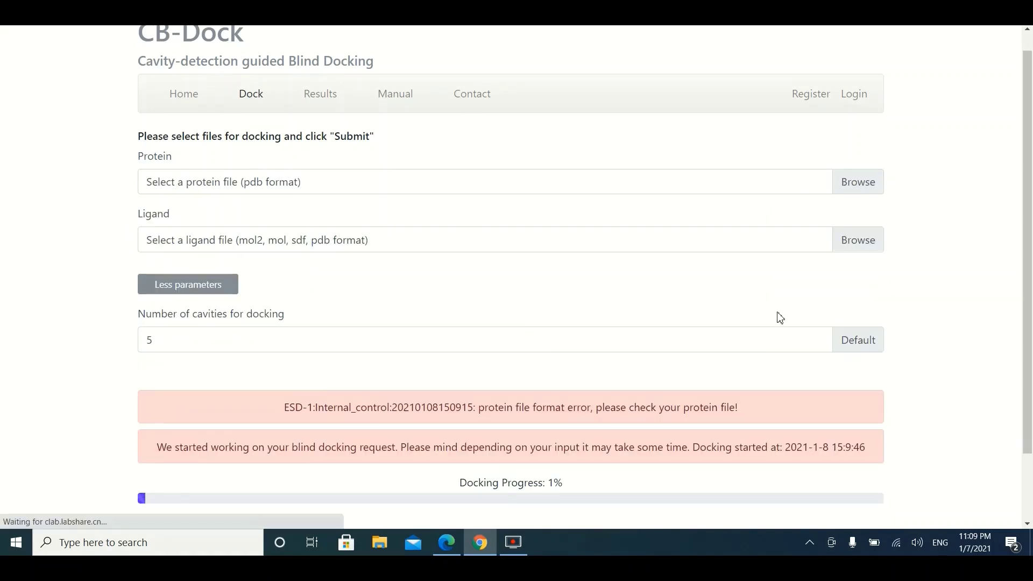
scroll(807, 312, "down", 2)
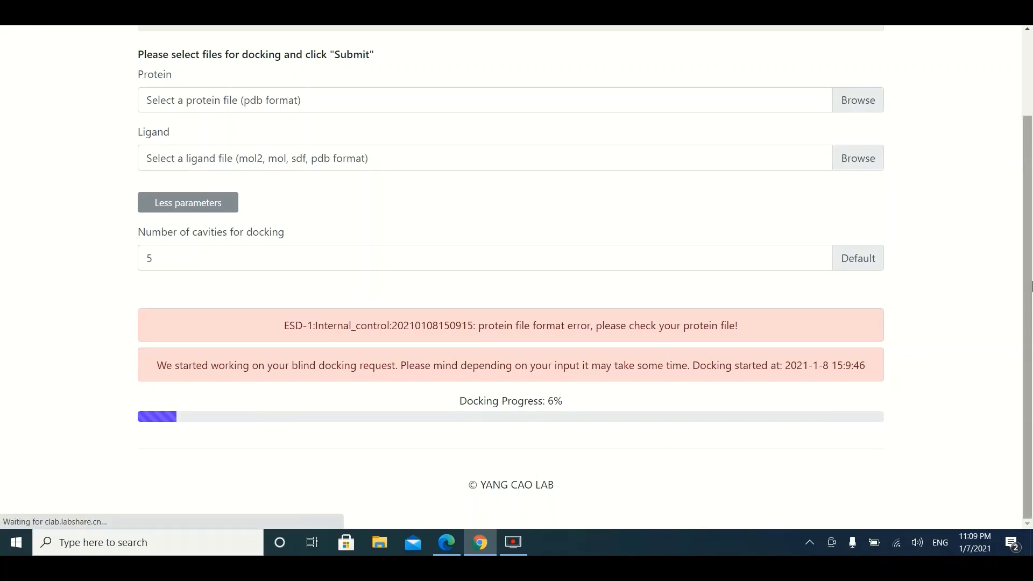
right_click(1028, 282)
scroll(1028, 285, "up", 2)
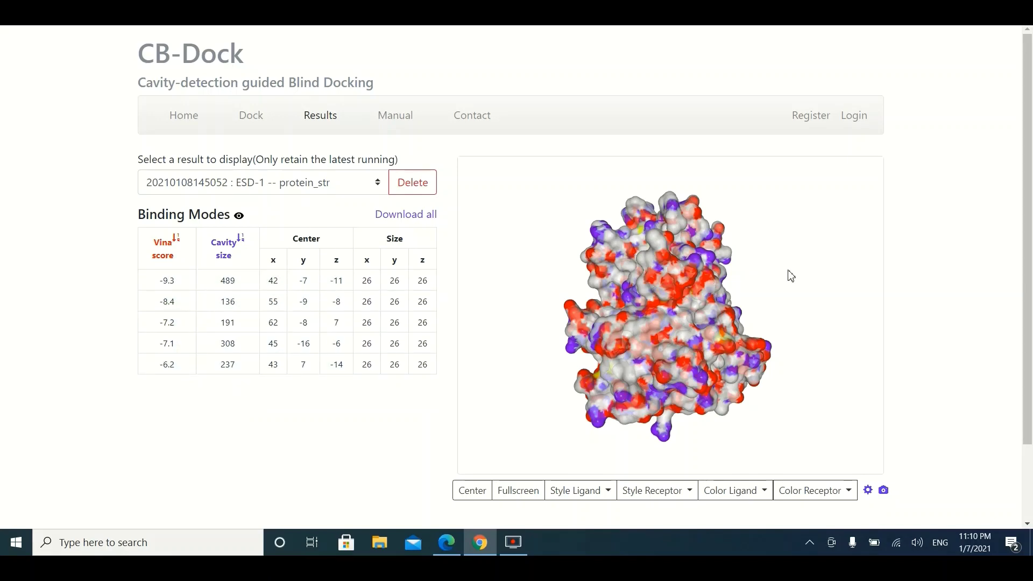
Select the -9.3 binding mode (cavity 489) and rotate to see ESD-1 in its pocket.
left_click_drag(791, 275, 658, 289)
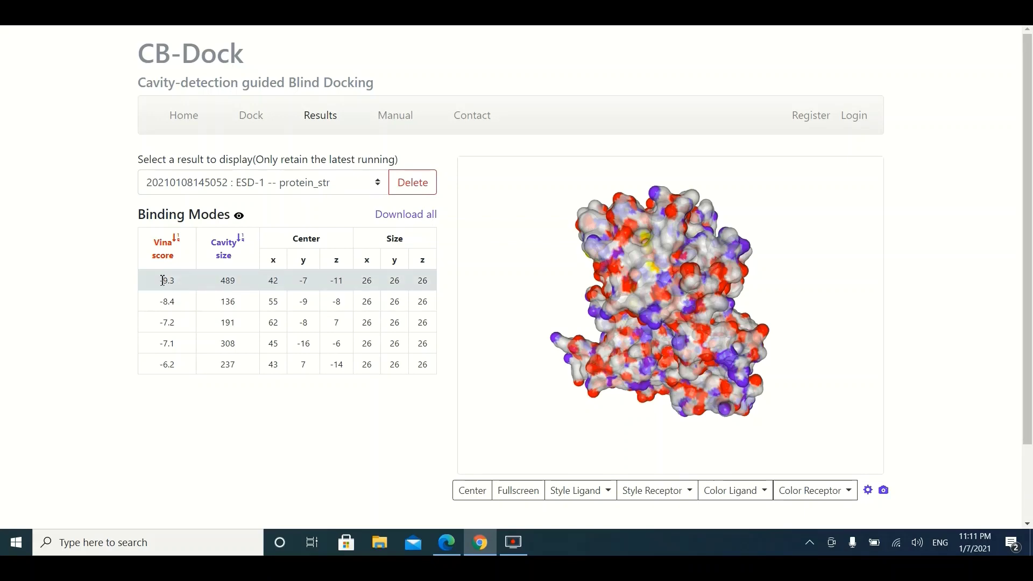
left_click_drag(602, 311, 664, 297)
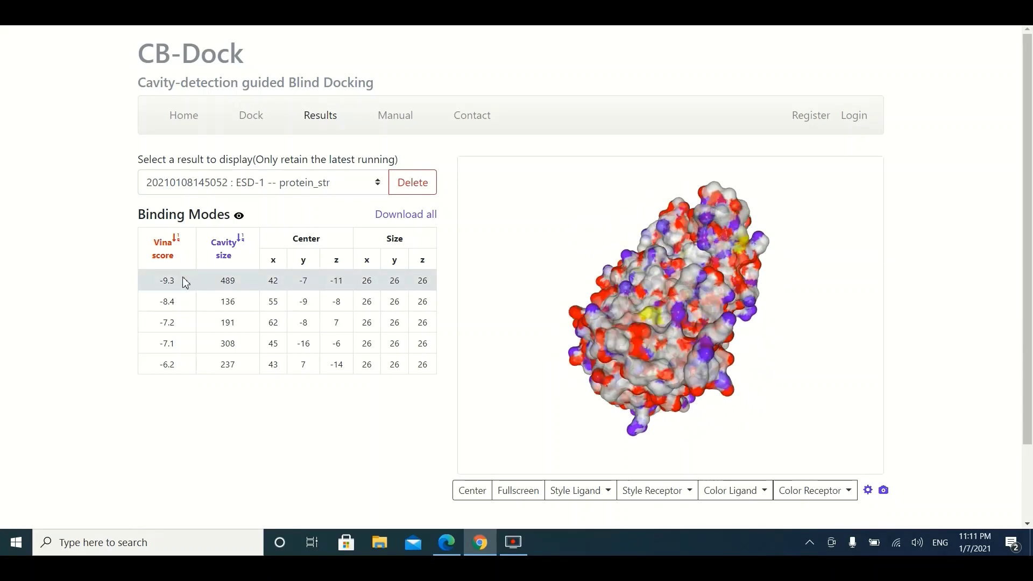
left_click(182, 278)
left_click_drag(621, 352, 650, 335)
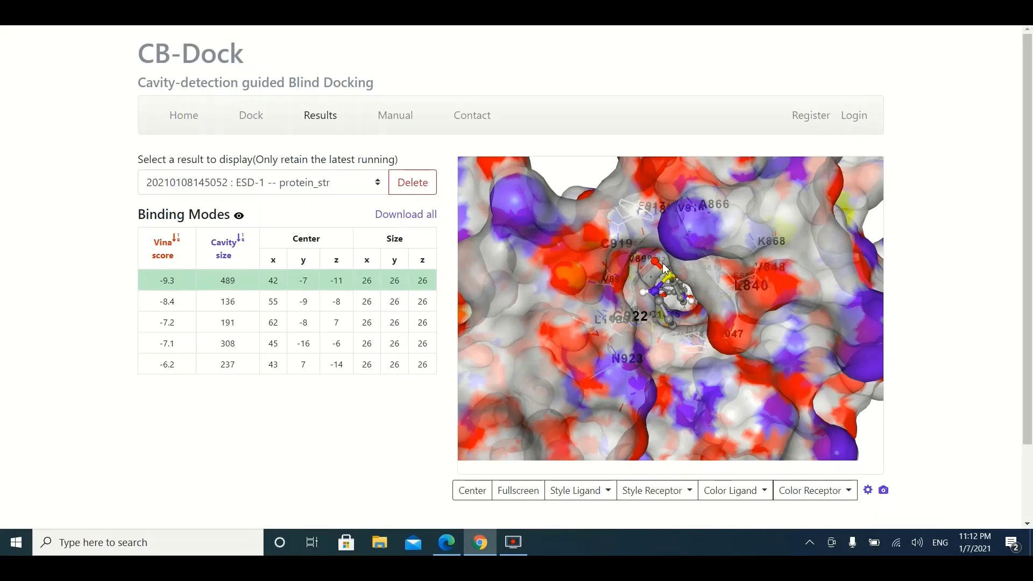
Try the receptor as Backbone and Spacefill, settling on the Backbone style.
left_click(688, 492)
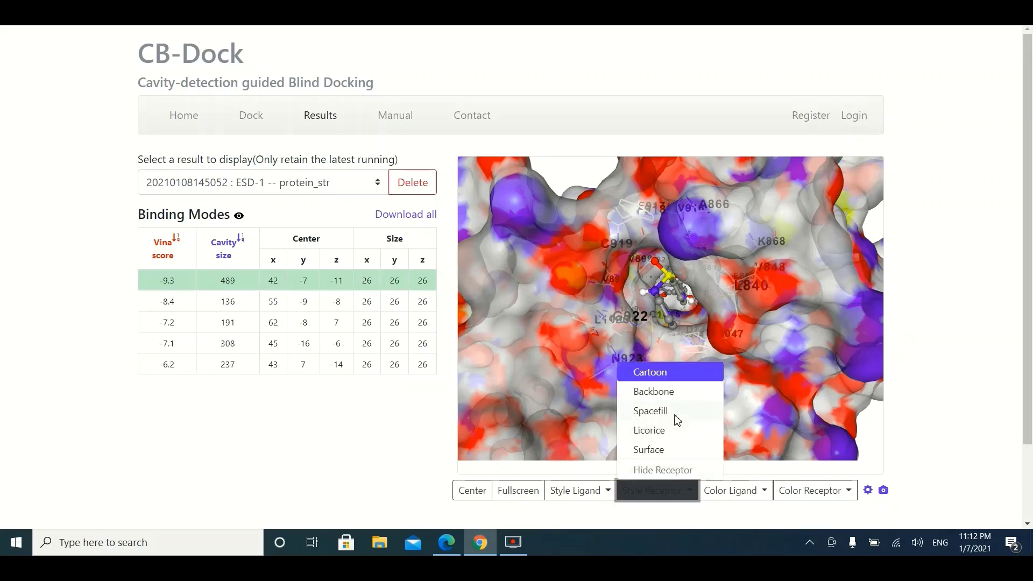
left_click(662, 397)
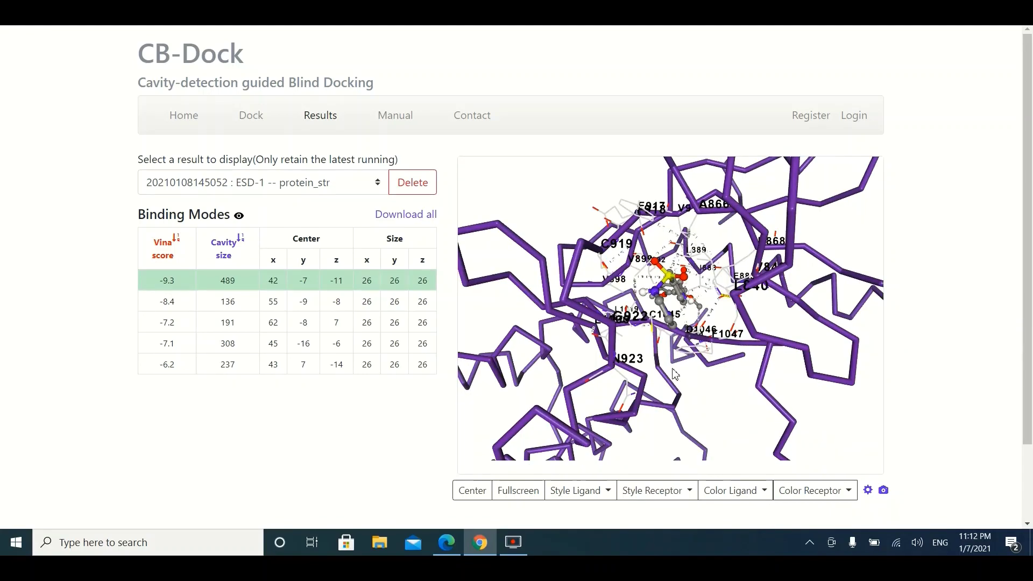
left_click_drag(674, 372, 648, 269)
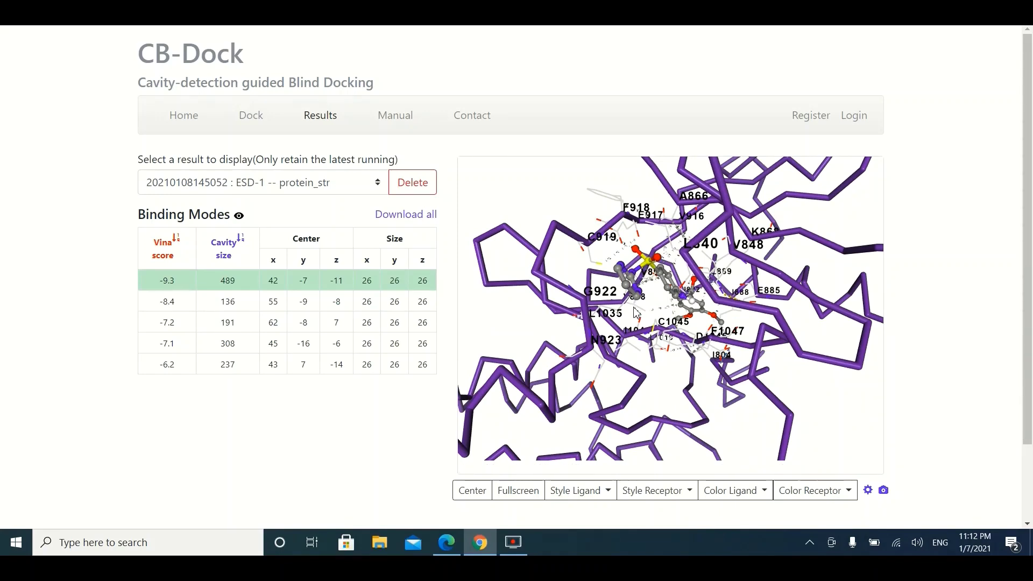
left_click(682, 498)
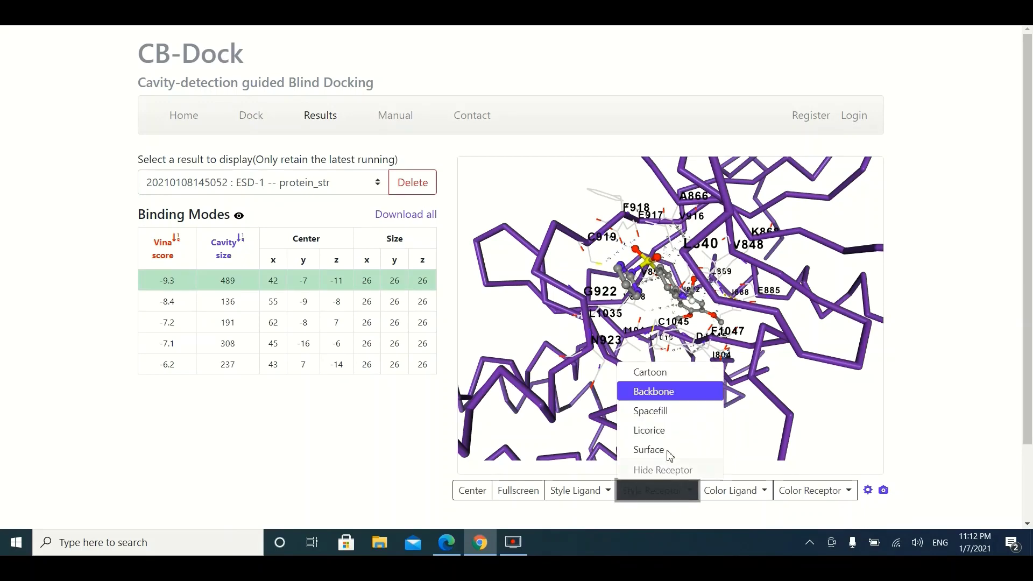
left_click(667, 416)
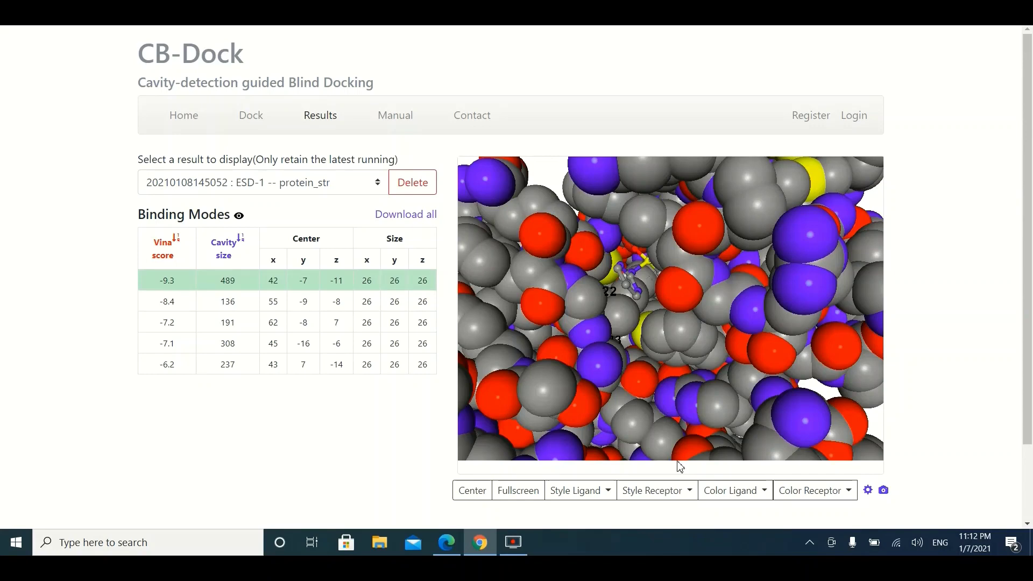
left_click_drag(658, 354, 669, 489)
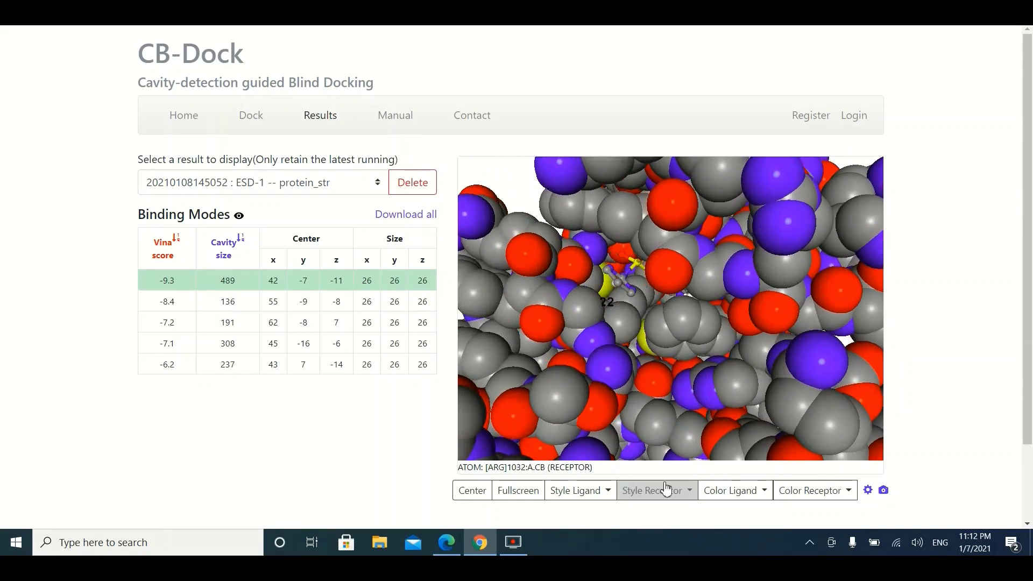
left_click(667, 490)
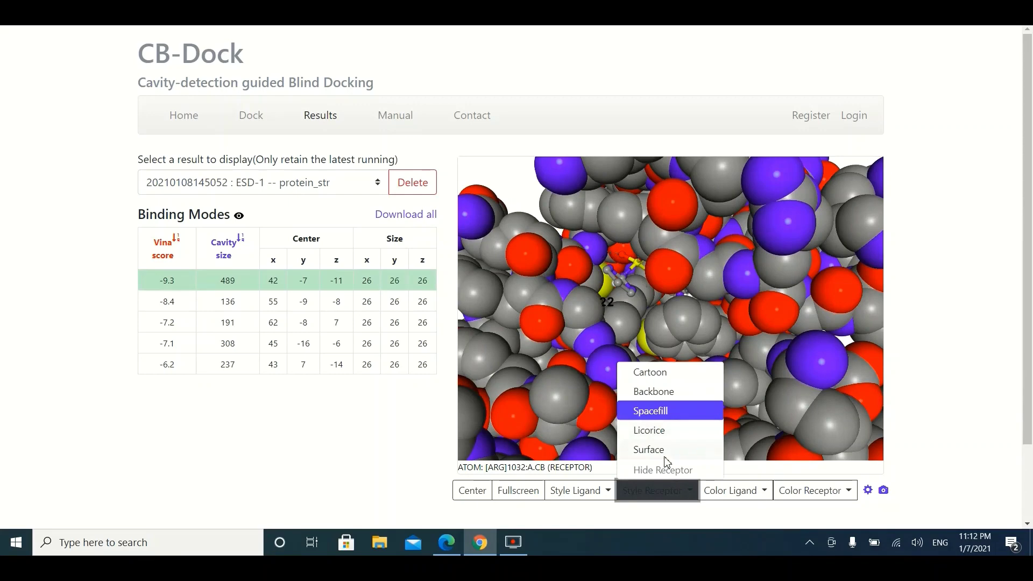
left_click(661, 391)
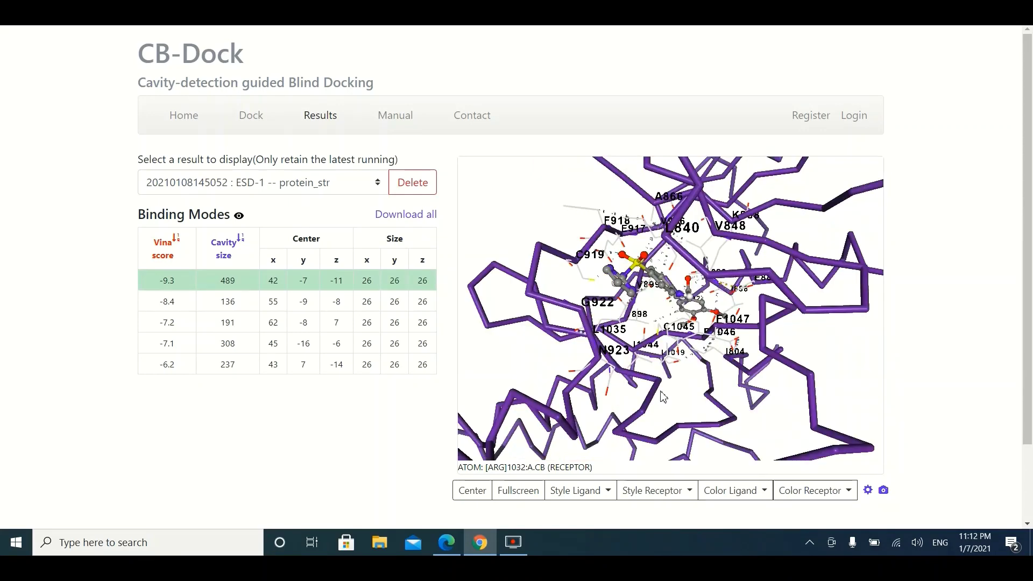
Render the ESD-1 ligand in Spacefill style and rotate to inspect its pose.
left_click(609, 498)
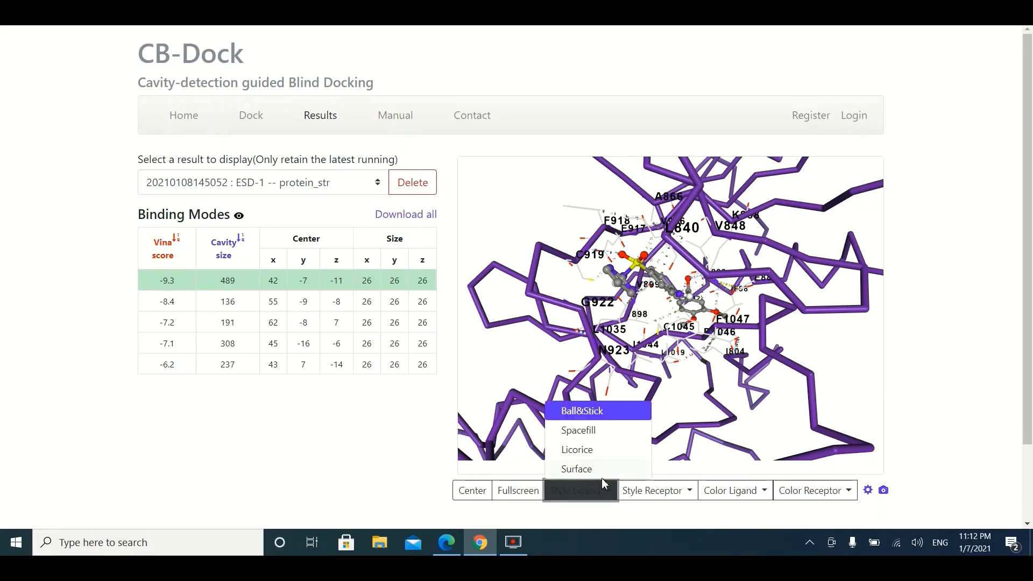
left_click(593, 435)
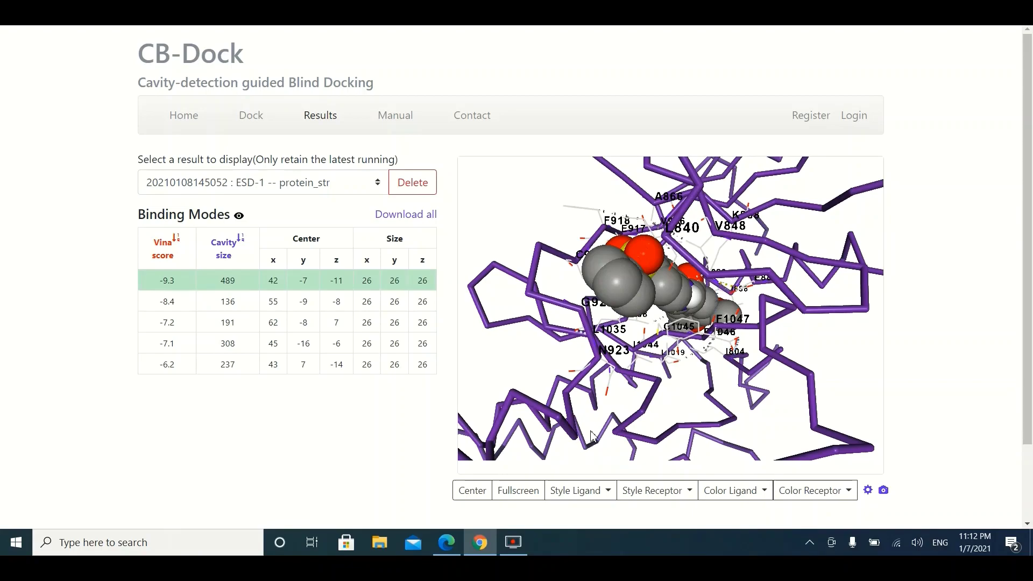
left_click_drag(661, 385, 642, 349)
left_click_drag(652, 305, 646, 304)
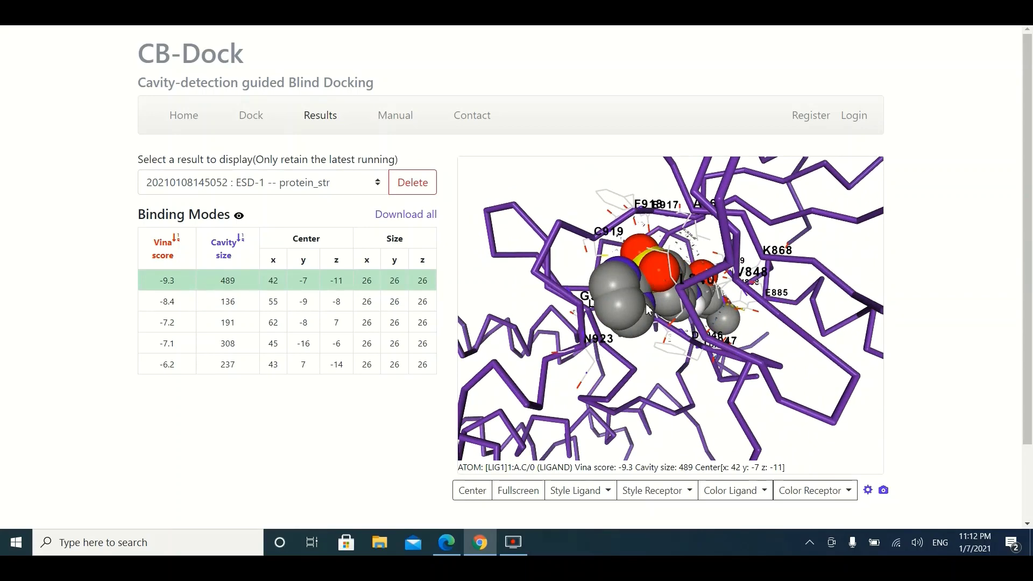
Hide the -9.3 pose and briefly view the -8.4 pose before hiding it.
left_click(189, 287)
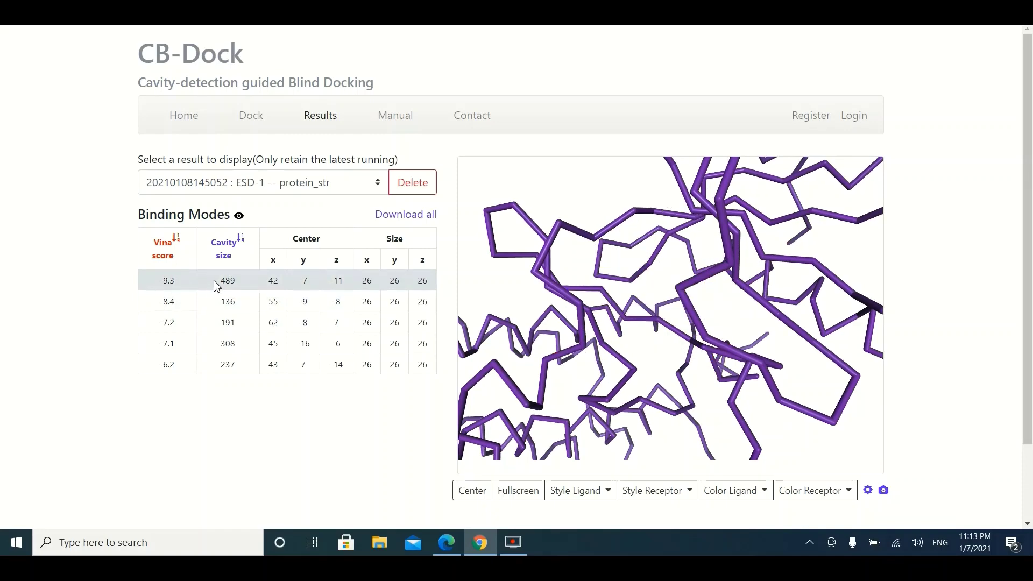
left_click(188, 305)
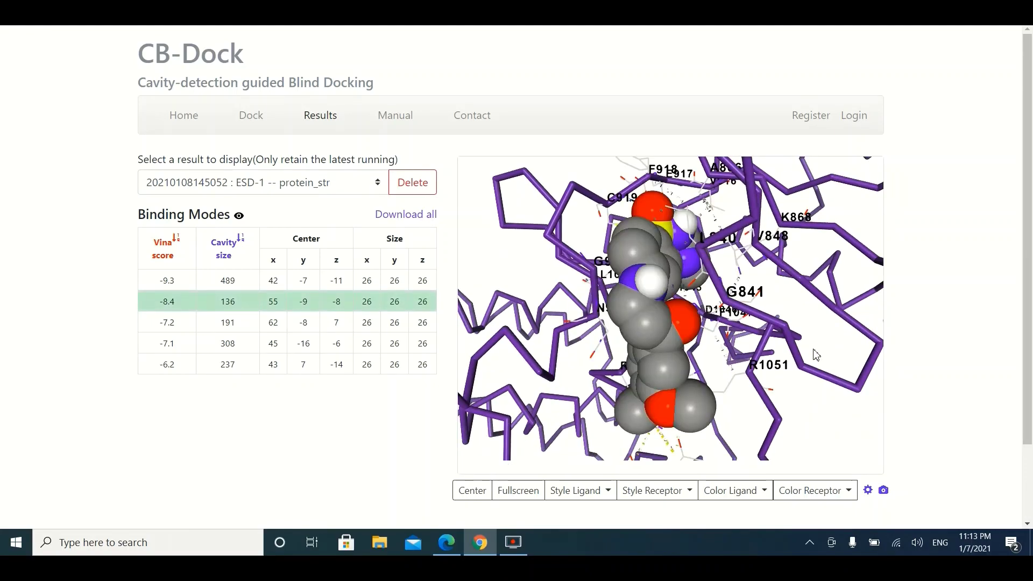
mouse_move(812, 354)
left_mouse_down()
mouse_move(791, 347)
mouse_move(821, 360)
left_mouse_up()
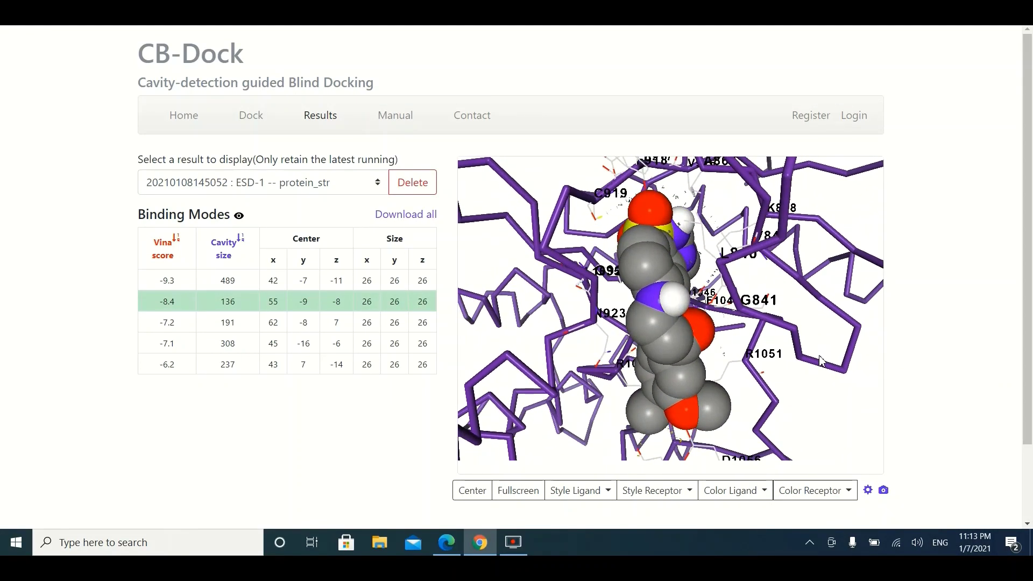
left_click(210, 307)
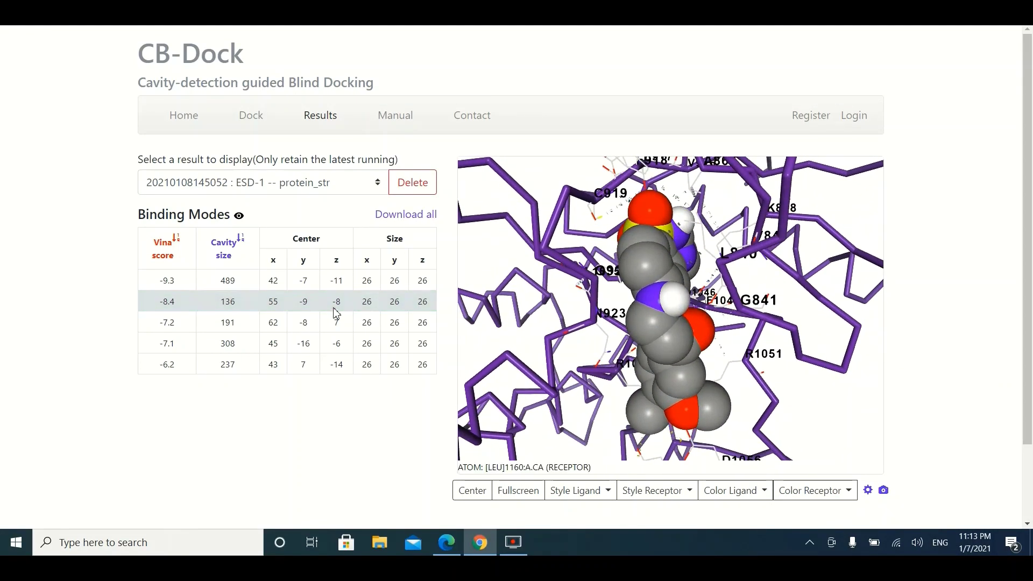
Show the -7.2 pose, rotate it, then redisplay the -9.3 pose.
left_click(185, 321)
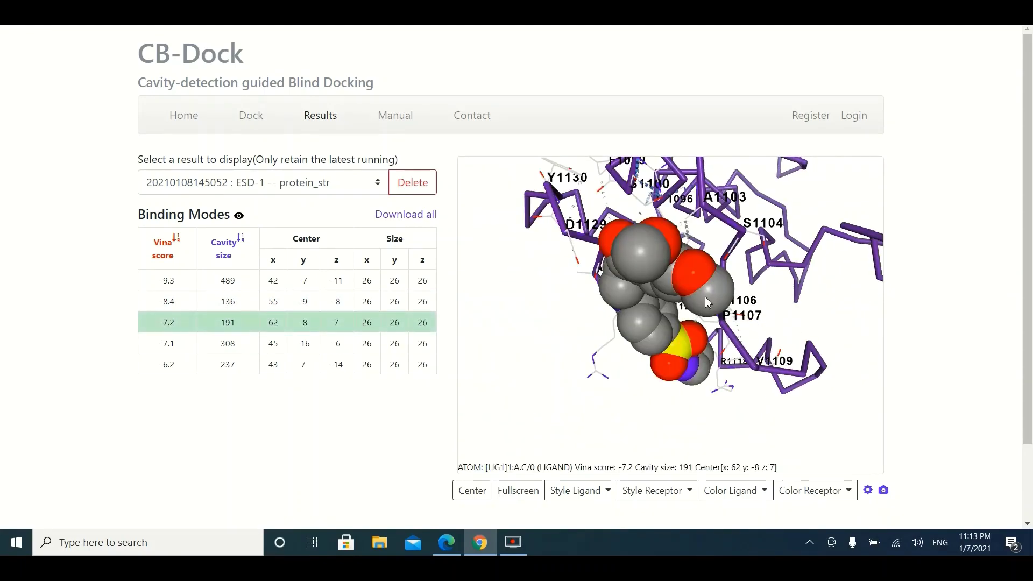
mouse_move(706, 302)
left_mouse_down()
mouse_move(678, 313)
mouse_move(706, 303)
left_mouse_up()
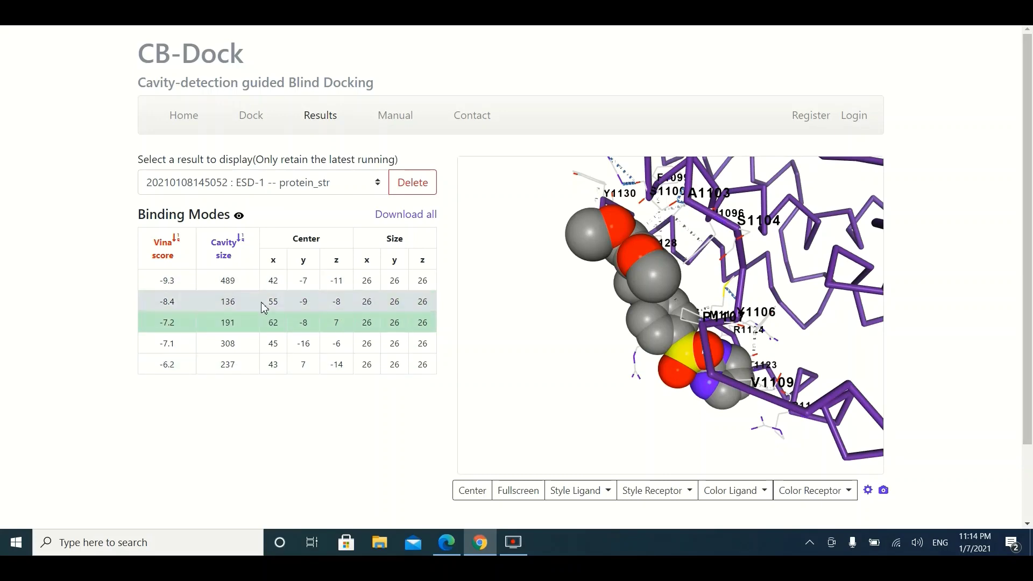
left_click(179, 287)
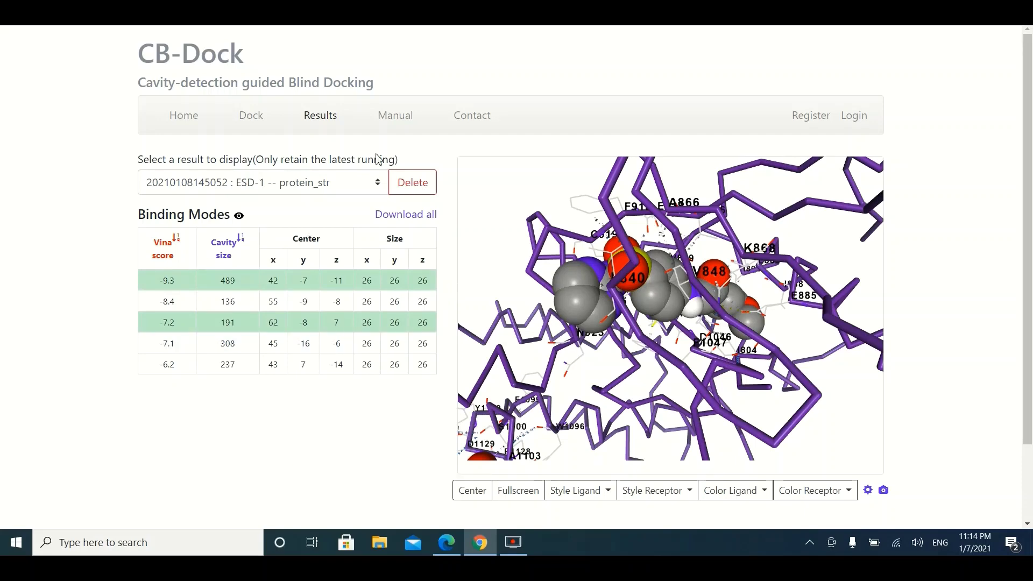
Download all results as ESD-1_protein_str_20210108145052.tar.gz to the Desktop.
left_click(405, 215)
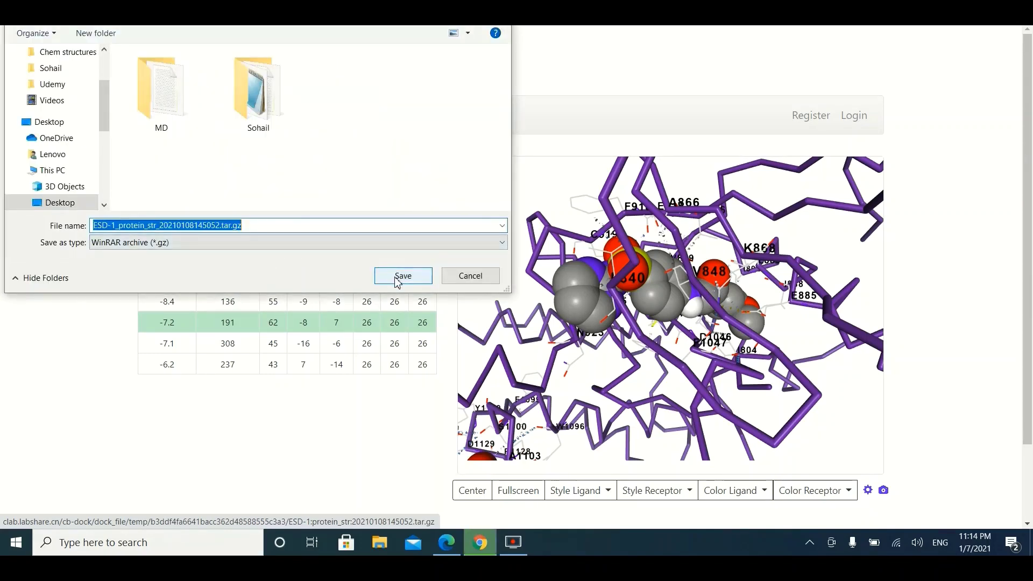
left_click(403, 276)
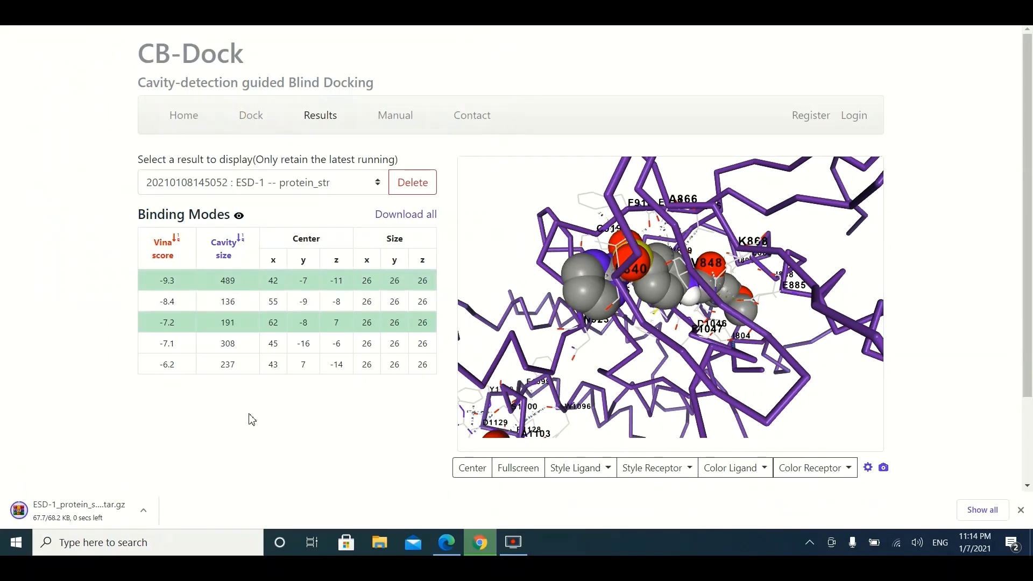